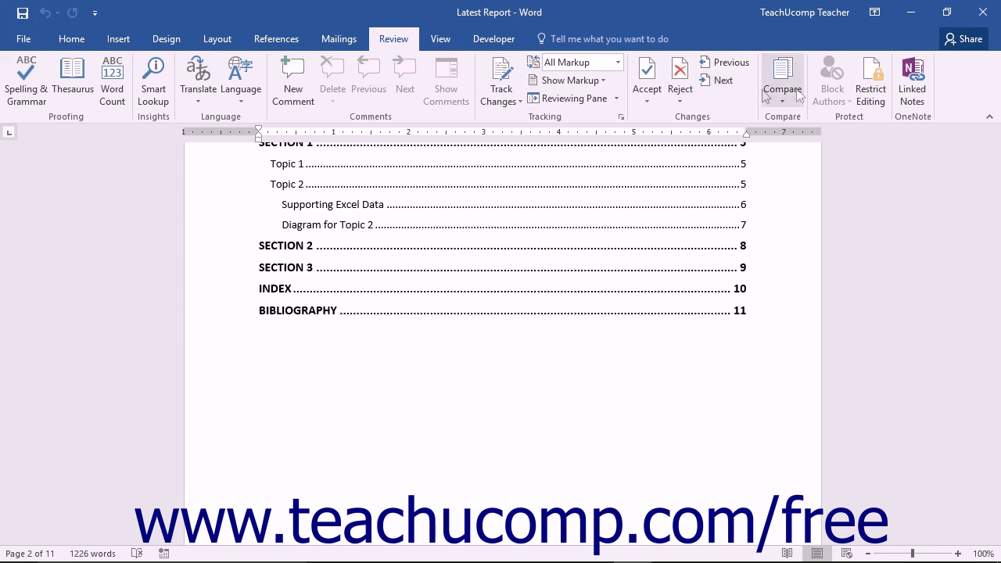
Open the Restrict Editing pane from the Review tab's Protect group
{"action": "left_click", "coordinate": [864, 94]}
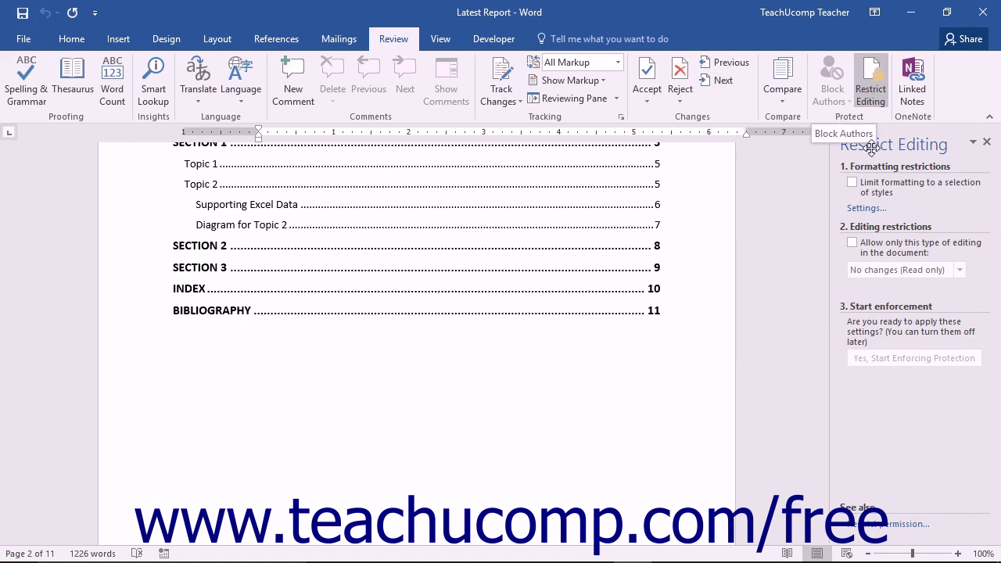
Tick 'Limit formatting to a selection of styles' and open its style settings
{"action": "left_click", "coordinate": [853, 183]}
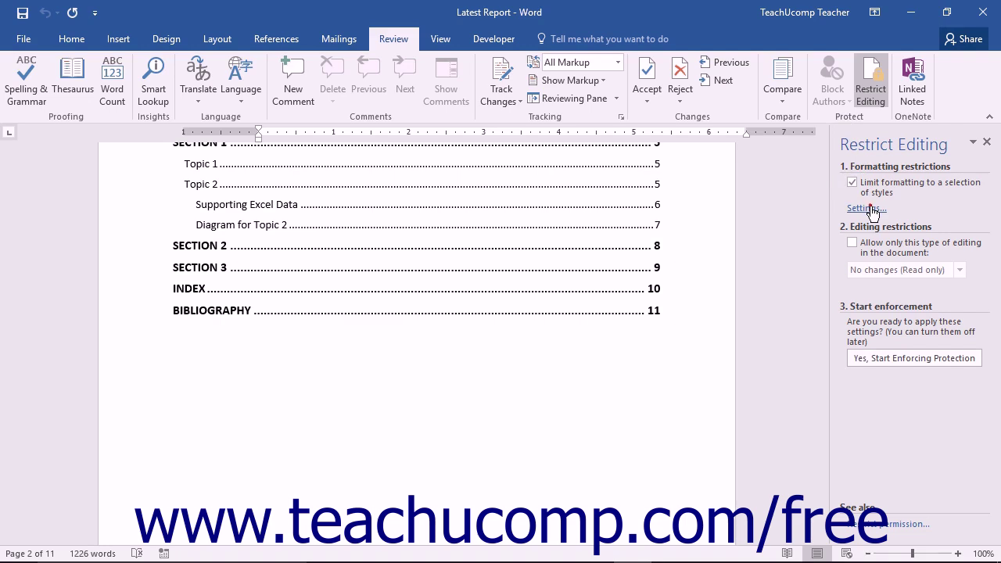
{"action": "left_click", "coordinate": [873, 210]}
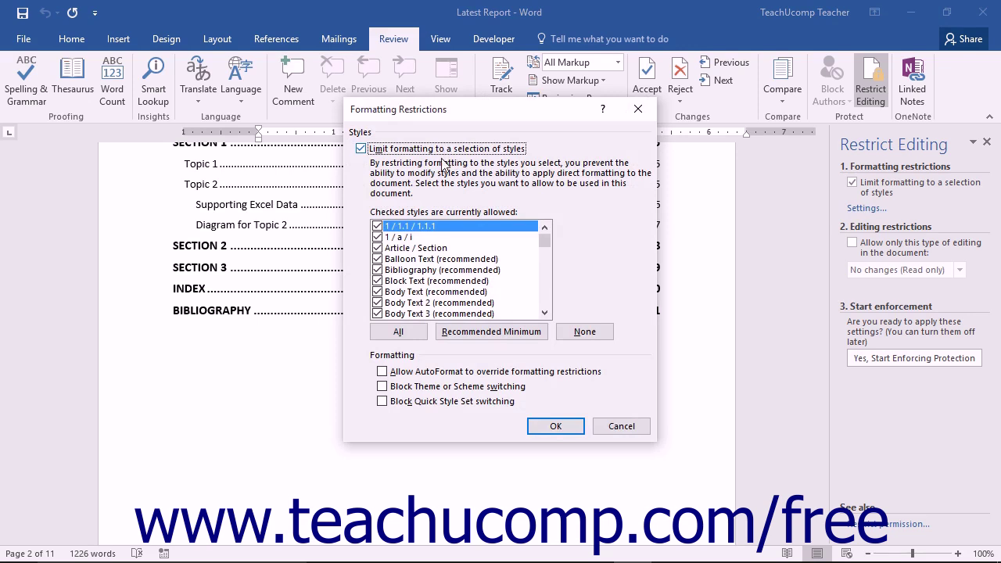
Browse the allowed styles and the Block Theme option, cancel without saving, and clear the formatting limit
{"action": "left_click", "coordinate": [389, 249]}
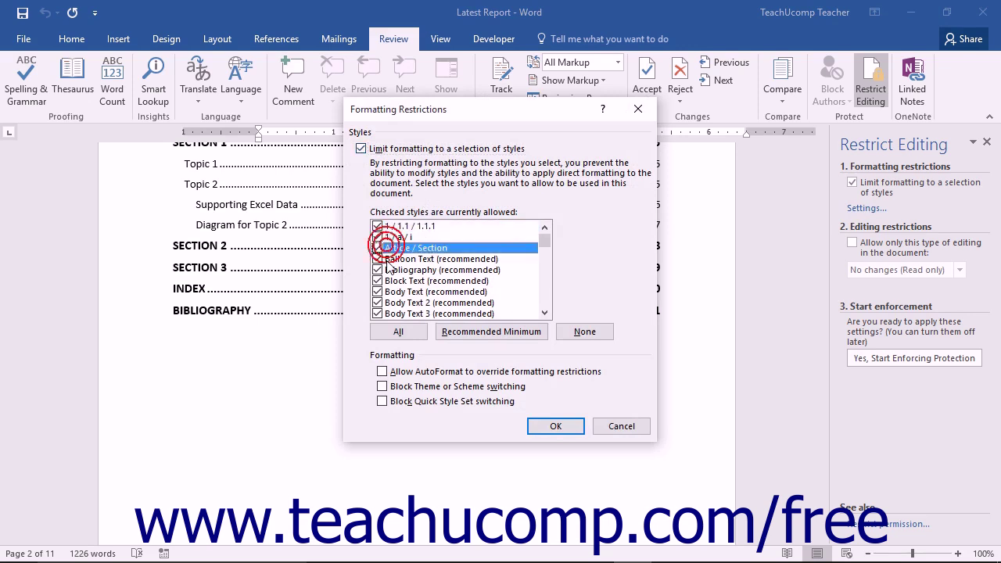
{"action": "left_click", "coordinate": [389, 259]}
{"action": "left_click", "coordinate": [388, 281]}
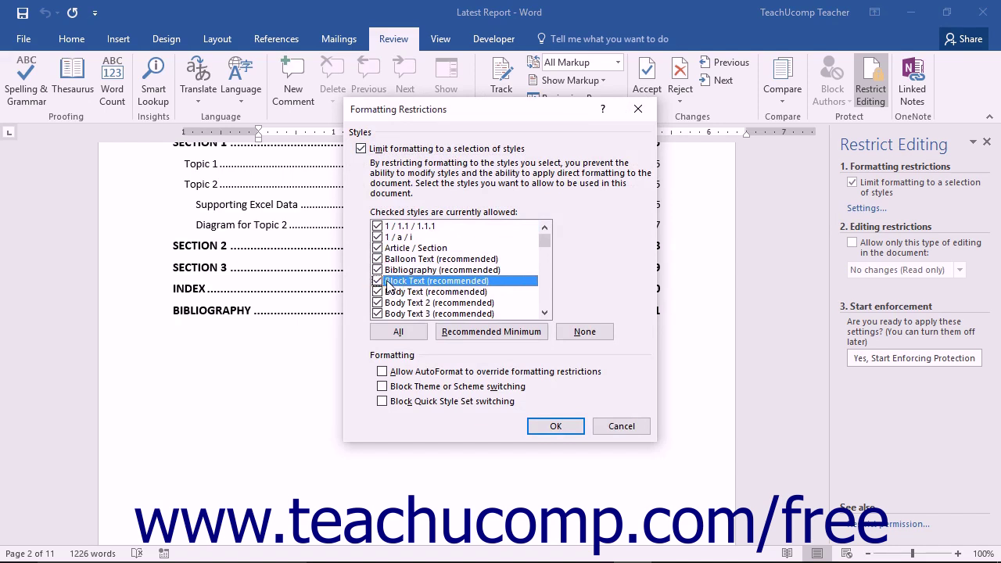
{"action": "left_click", "coordinate": [406, 391]}
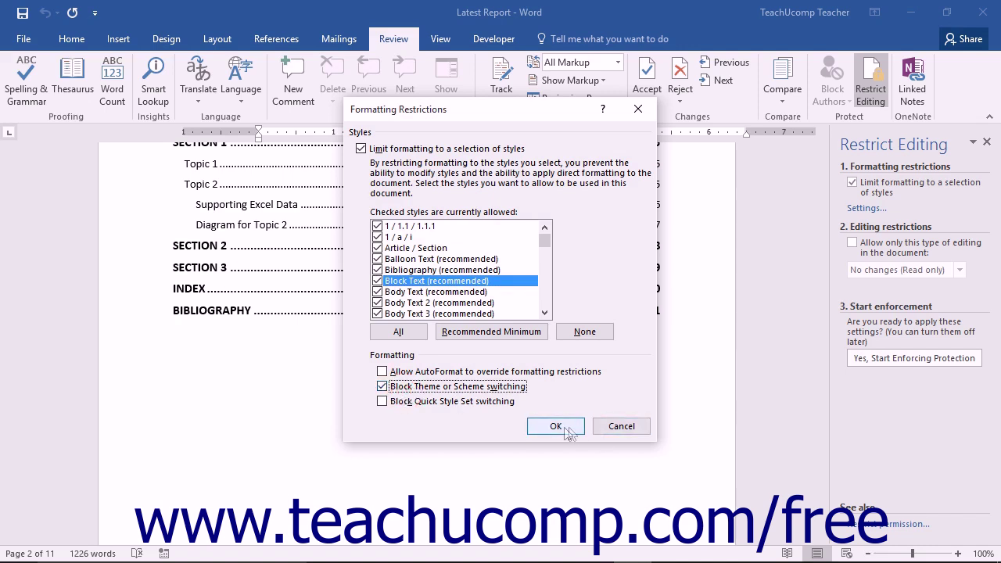
{"action": "left_click", "coordinate": [617, 427]}
{"action": "left_click", "coordinate": [852, 184]}
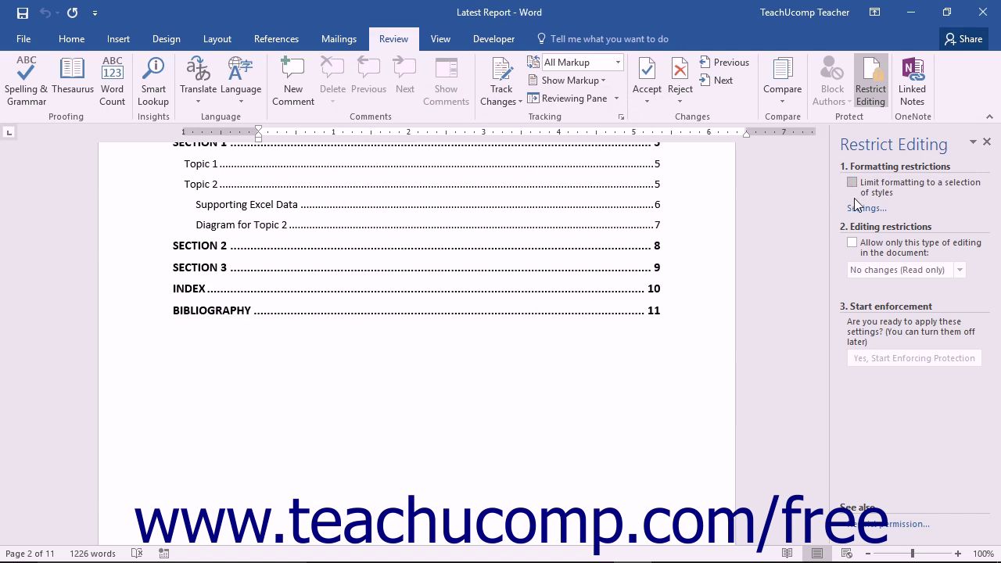
Allow only 'No changes (Read only)' editing in the document
{"action": "left_click", "coordinate": [853, 243]}
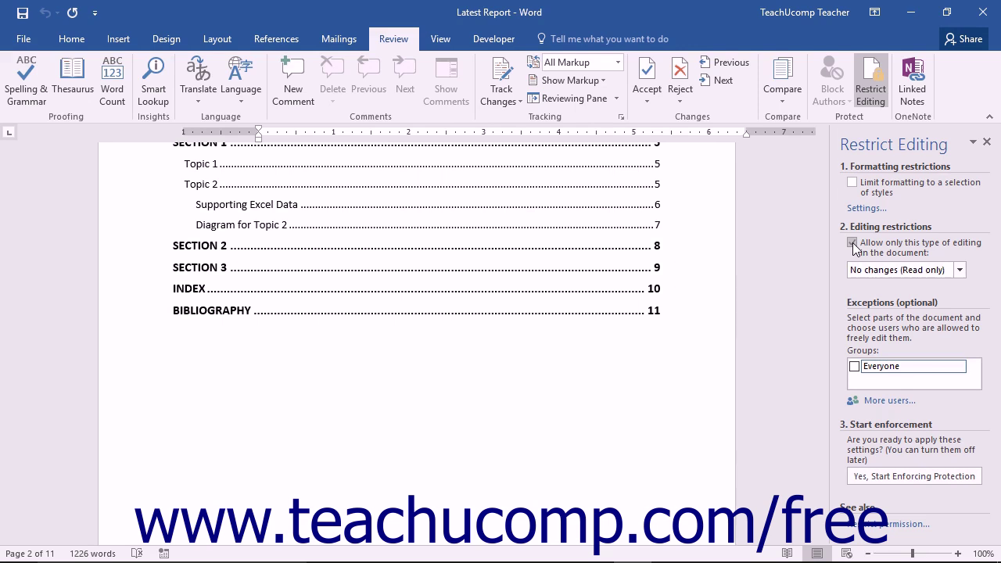
{"action": "left_click", "coordinate": [960, 270]}
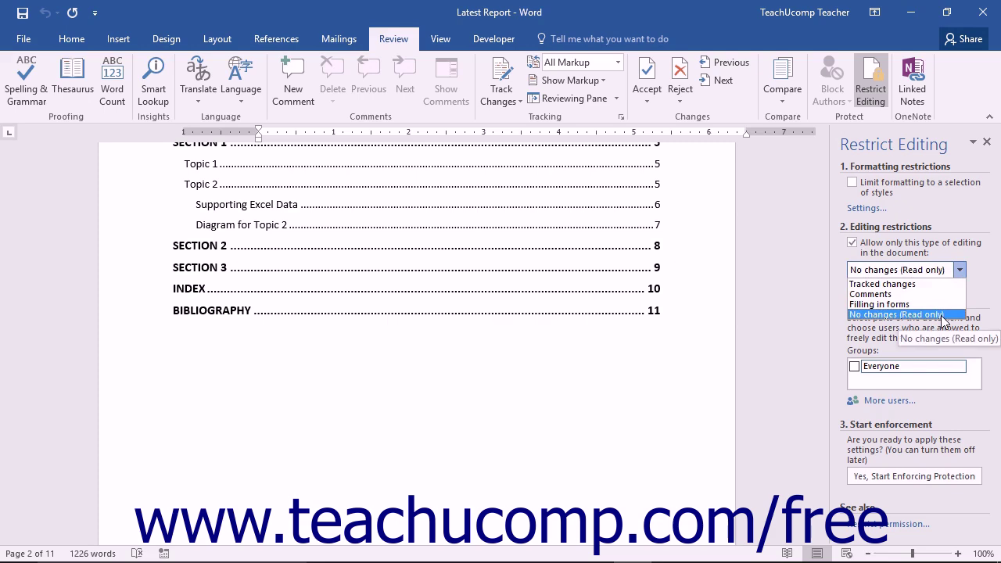
{"action": "left_click", "coordinate": [942, 314]}
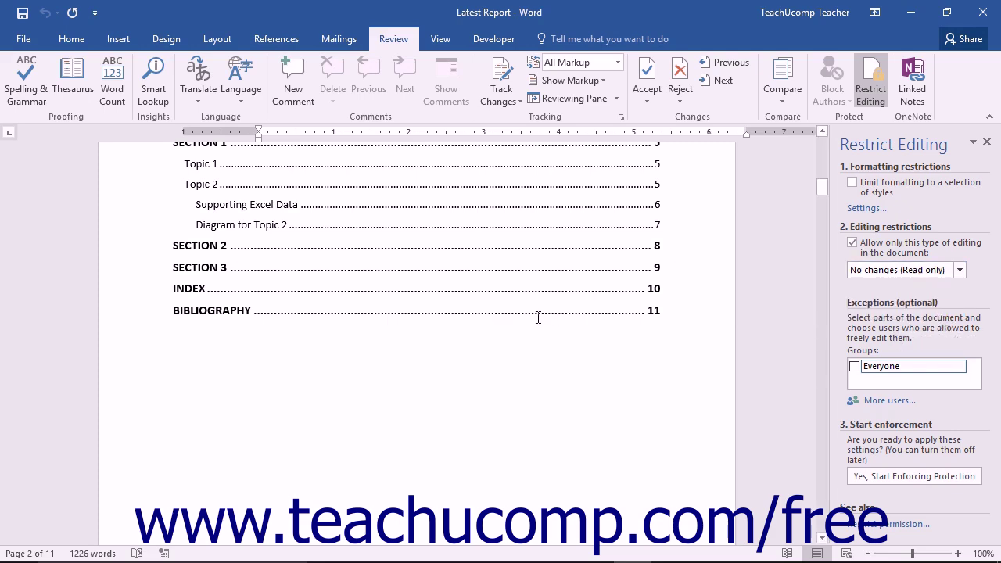
Select the paragraph below Open document together with the Topic 2 paragraph
{"action": "scroll", "coordinate": [505, 341], "scroll_direction": "down", "scroll_amount": 8}
{"action": "scroll", "coordinate": [505, 342], "scroll_direction": "down", "scroll_amount": 10}
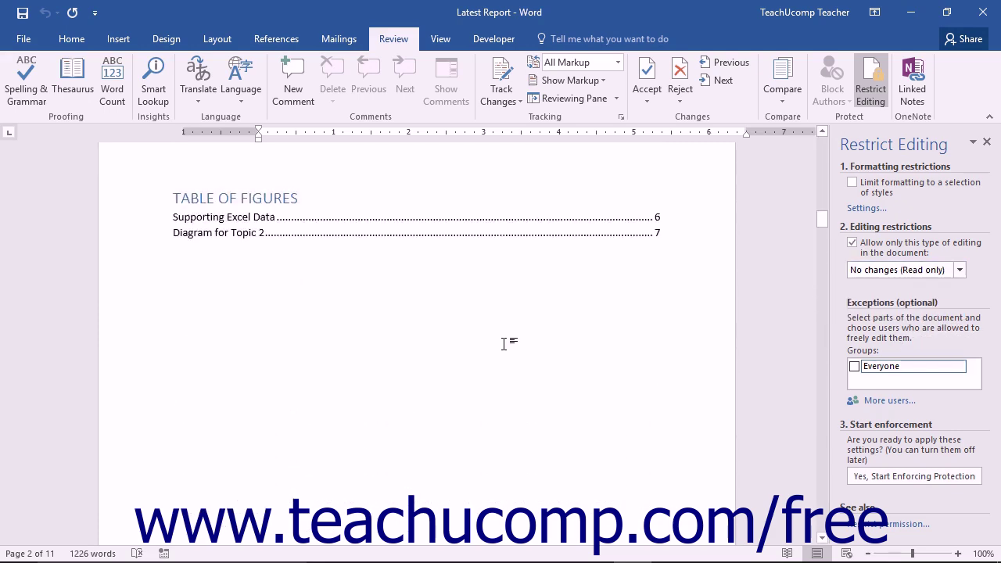
{"action": "left_click_drag", "start_coordinate": [170, 323], "coordinate": [458, 369]}
{"action": "scroll", "coordinate": [462, 377], "scroll_direction": "down", "scroll_amount": 2}
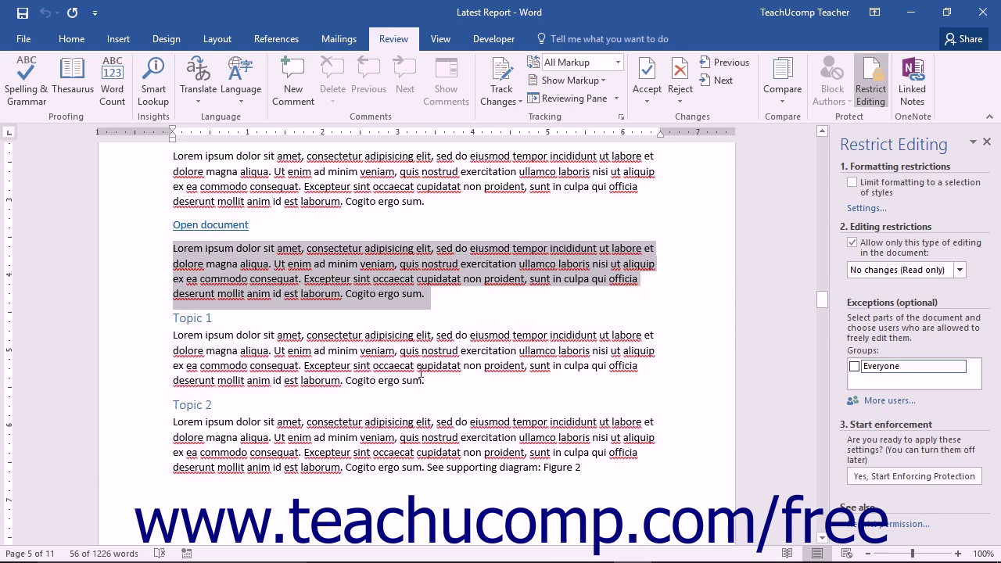
{"action": "scroll", "coordinate": [424, 376], "scroll_direction": "down", "scroll_amount": 1}
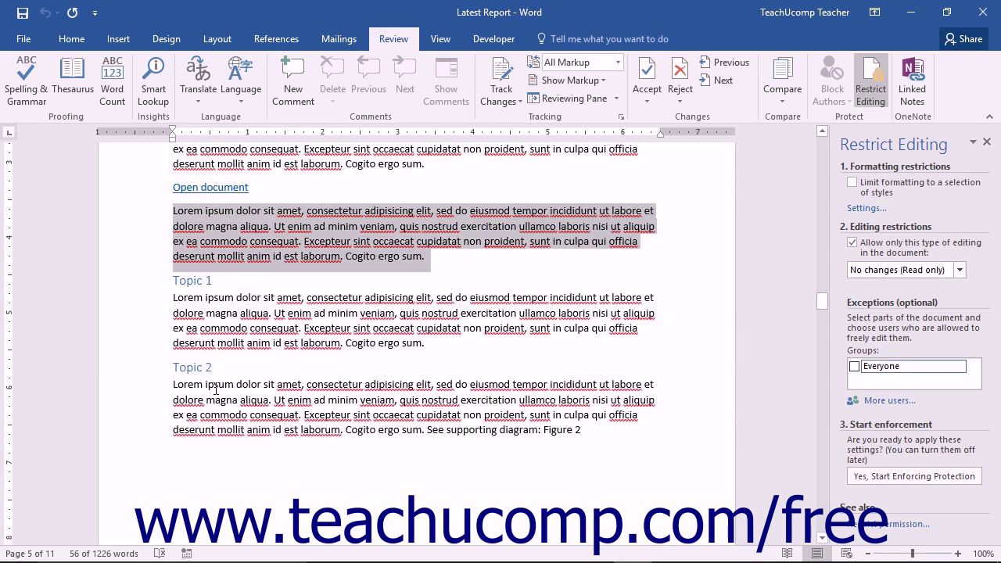
{"action": "left_click_drag", "start_coordinate": [171, 384], "coordinate": [617, 430]}
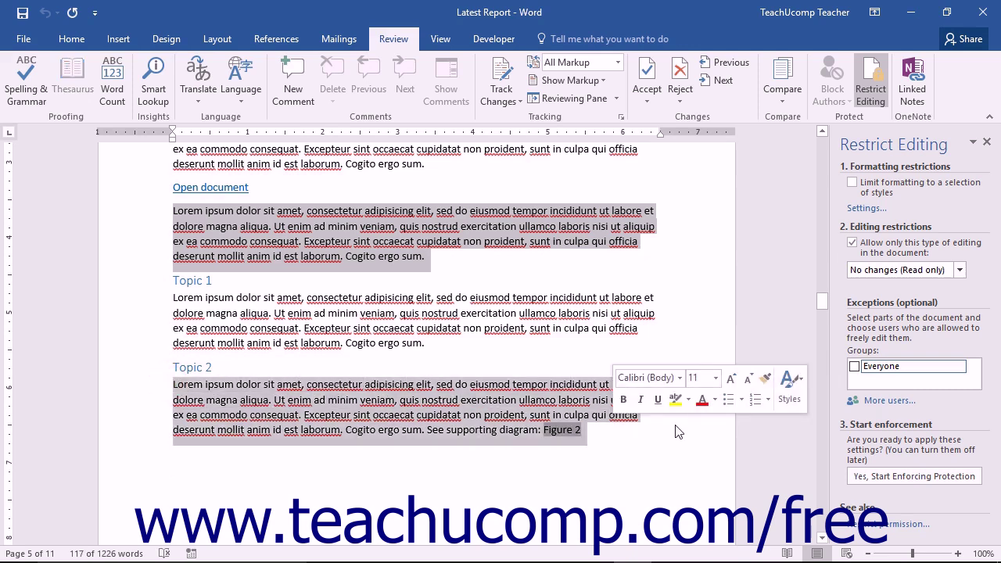
Tick then untick the Everyone exception and bring up the Add Users dialog
{"action": "left_click", "coordinate": [857, 366]}
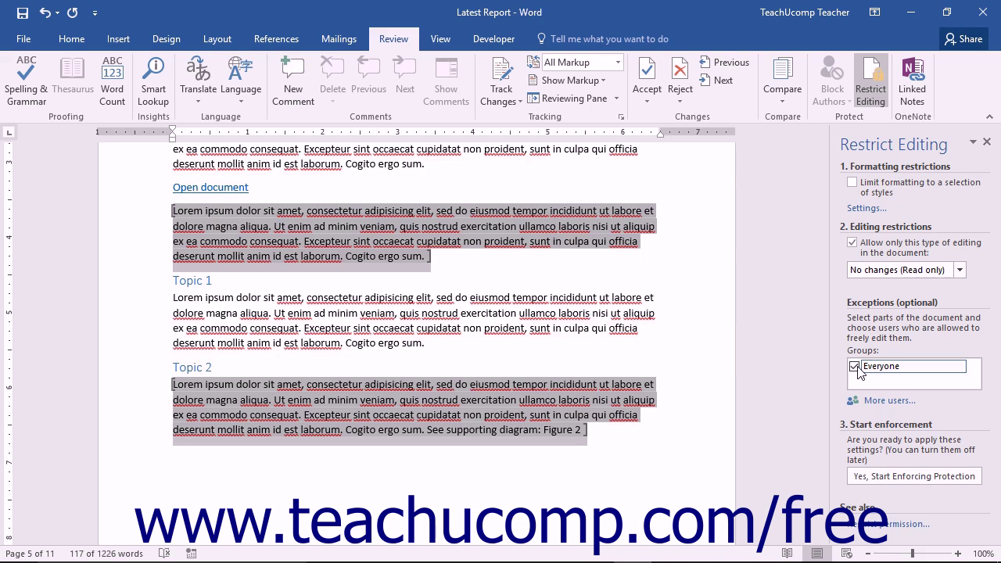
{"action": "left_click", "coordinate": [855, 366]}
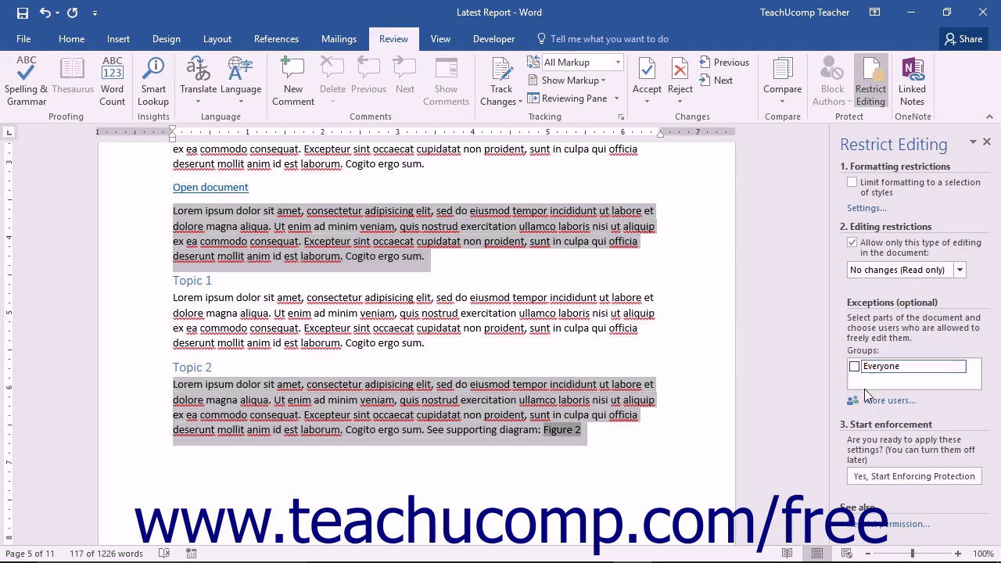
{"action": "left_click", "coordinate": [876, 401]}
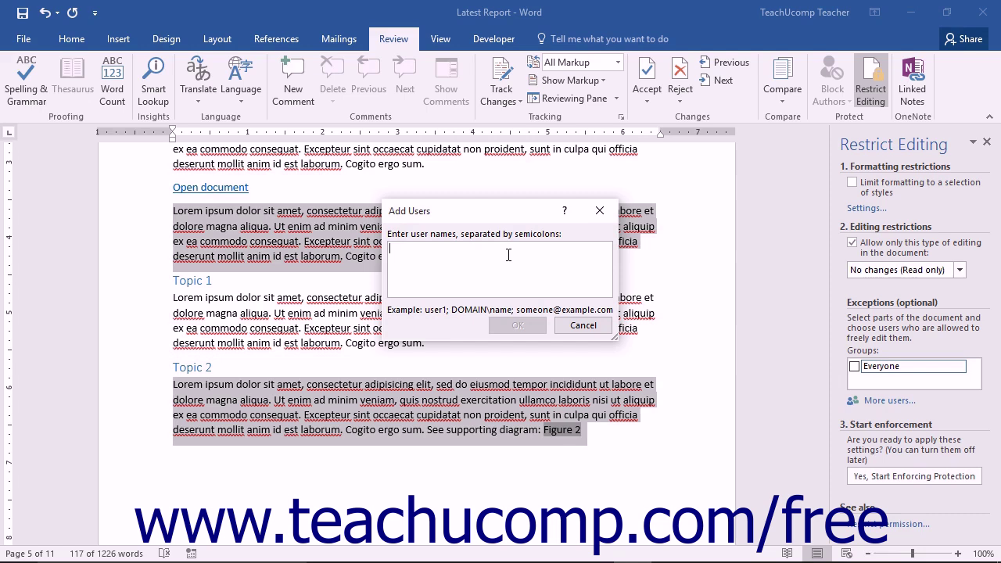
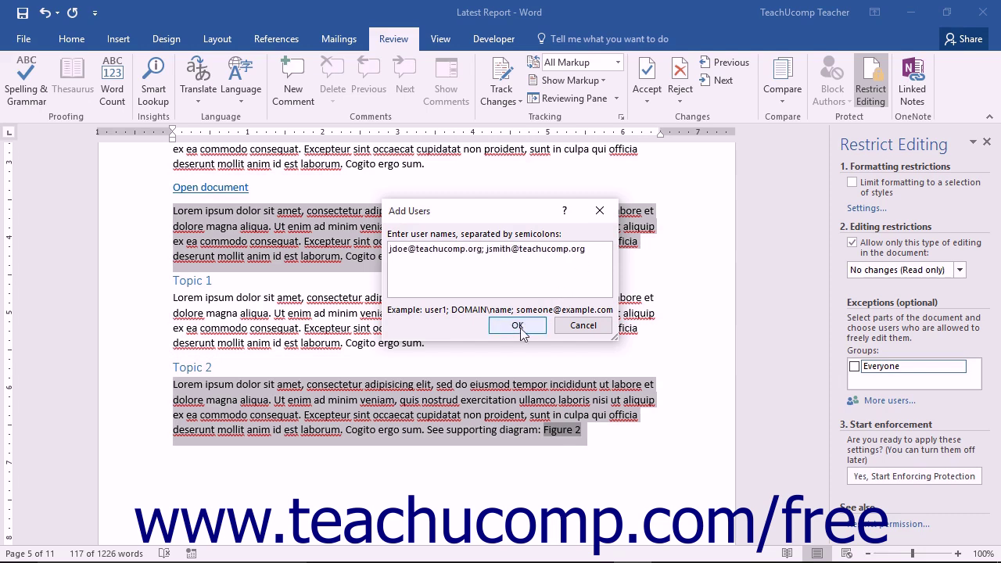
Add two users' e-mail addresses, separated by a semicolon, to the editing exceptions
{"action": "left_click", "coordinate": [518, 326]}
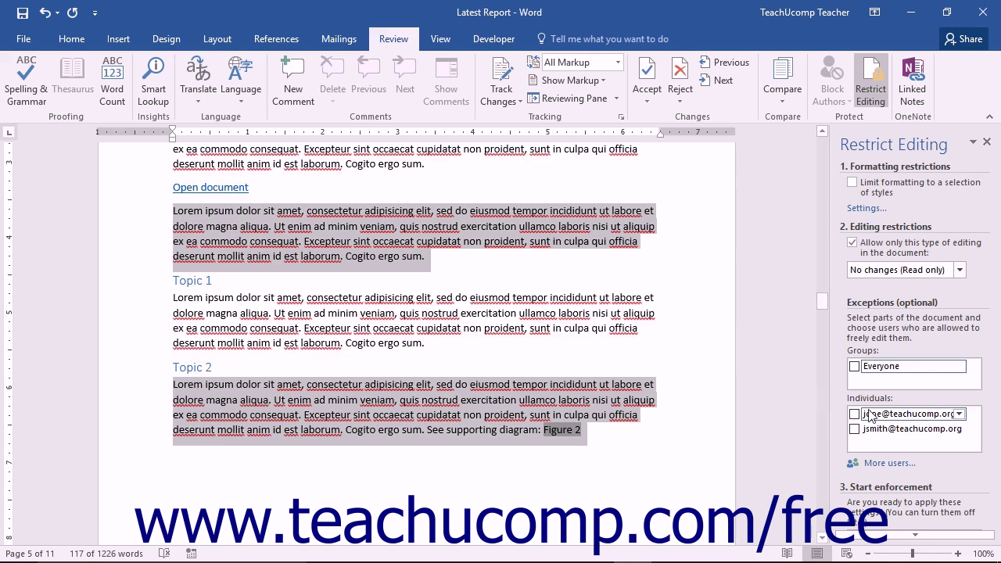
Grant the shaded paragraphs to Everyone, leaving the two individual users unticked
{"action": "left_click", "coordinate": [854, 414]}
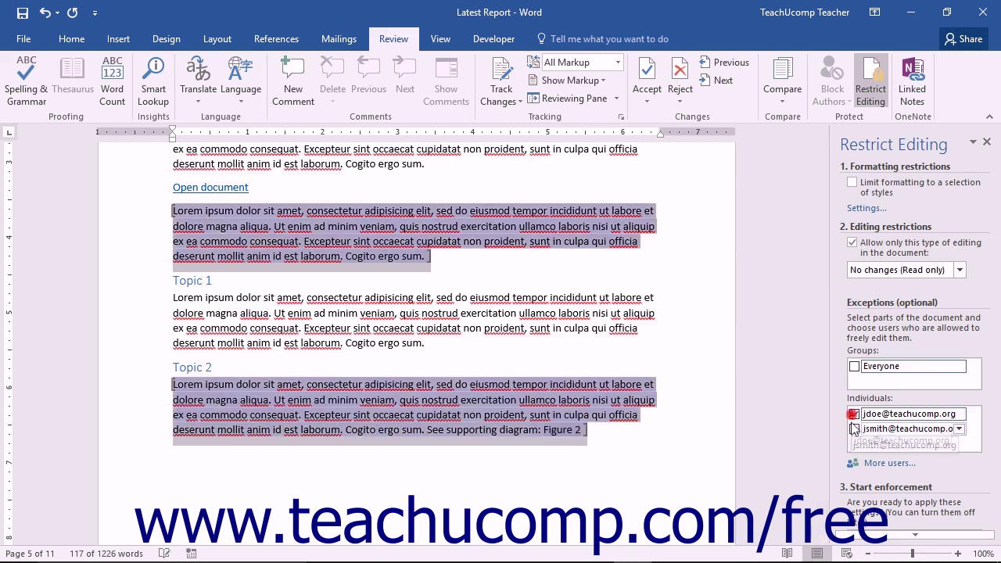
{"action": "left_click", "coordinate": [855, 429]}
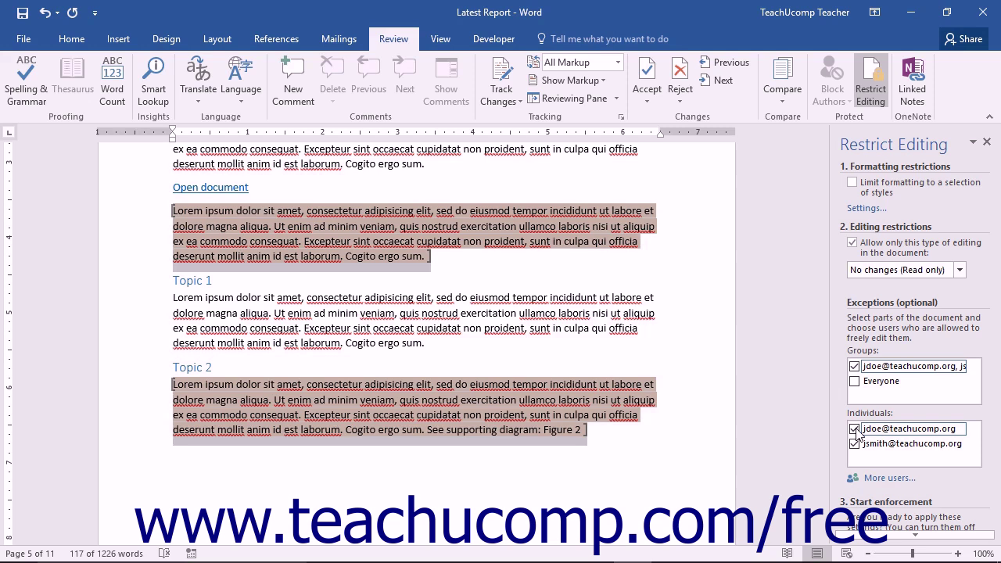
{"action": "left_click", "coordinate": [855, 430]}
{"action": "left_click", "coordinate": [855, 430]}
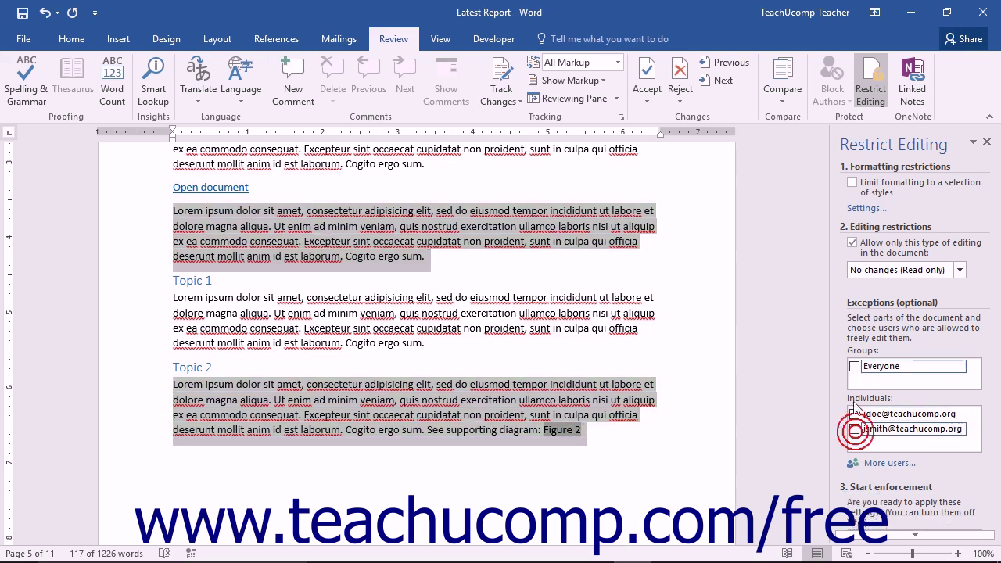
{"action": "left_click", "coordinate": [854, 366]}
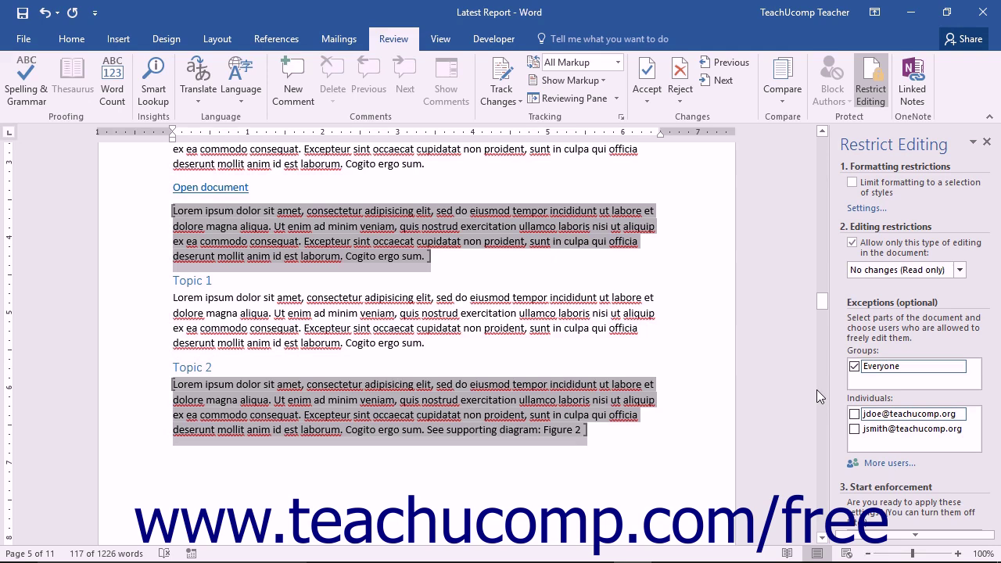
{"action": "left_click", "coordinate": [888, 535]}
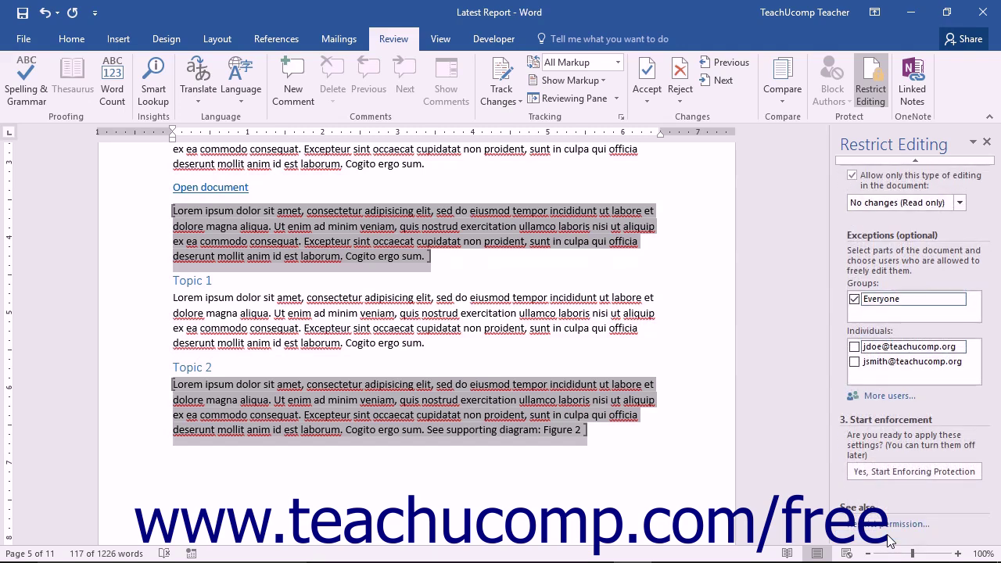
Start enforcing protection using the Password method, entering and confirming the password, and apply it
{"action": "left_click", "coordinate": [895, 471]}
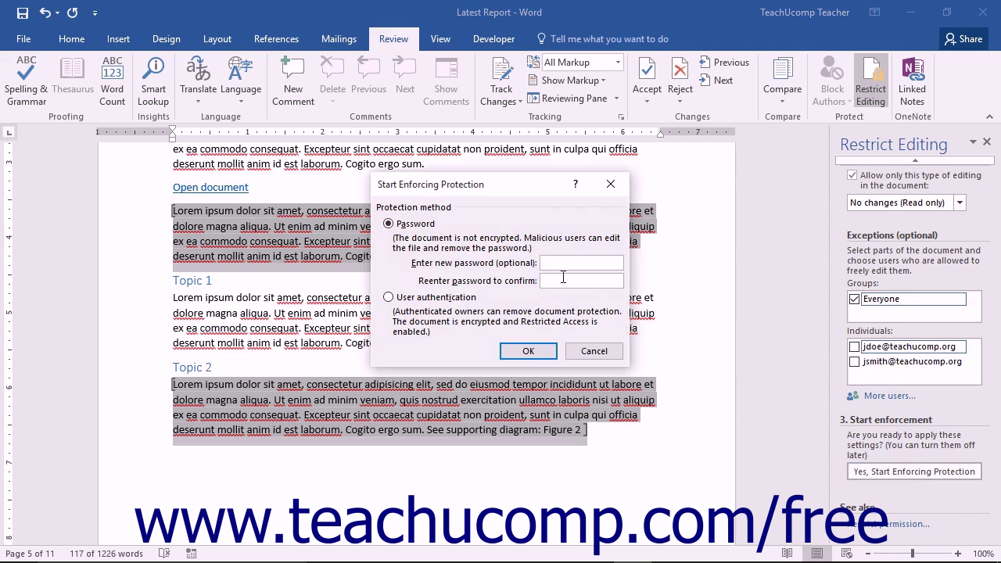
{"action": "left_click", "coordinate": [415, 226]}
{"action": "left_click", "coordinate": [568, 262]}
{"action": "type", "text": "**********"}
{"action": "left_click", "coordinate": [570, 280]}
{"action": "type", "text": "**********"}
{"action": "left_click", "coordinate": [431, 302]}
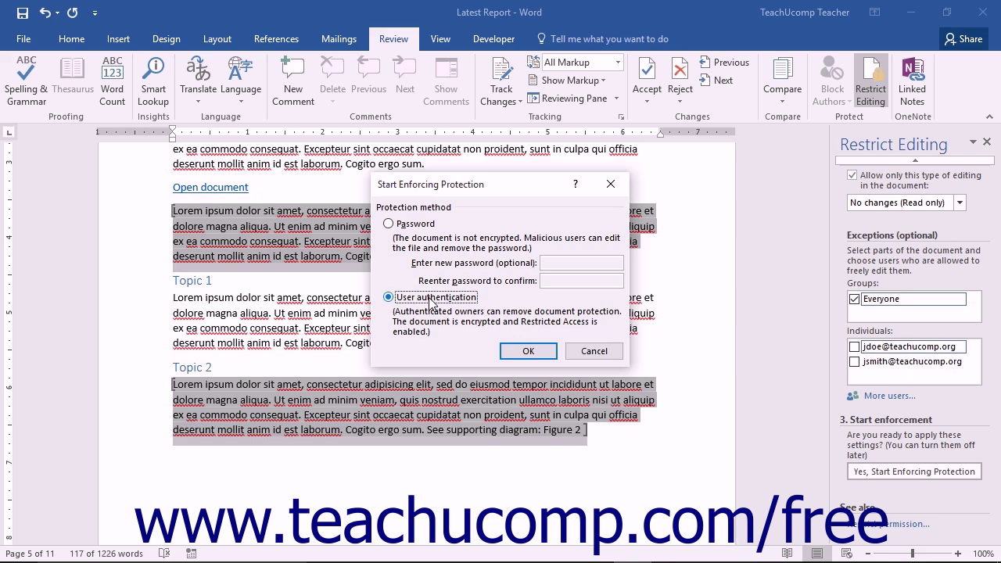
{"action": "left_click", "coordinate": [398, 225]}
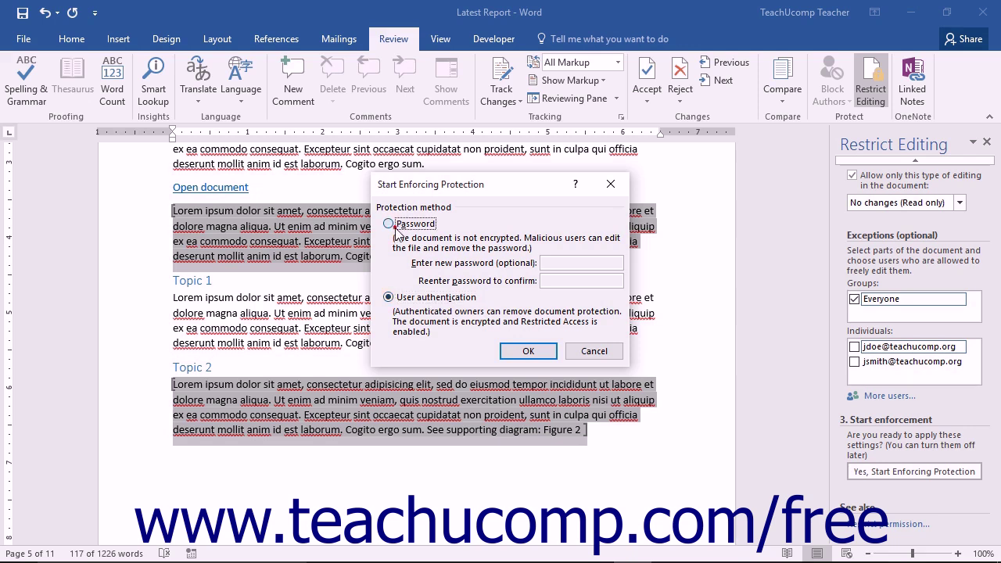
{"action": "left_click", "coordinate": [550, 263]}
{"action": "key", "text": "ctrl+v"}
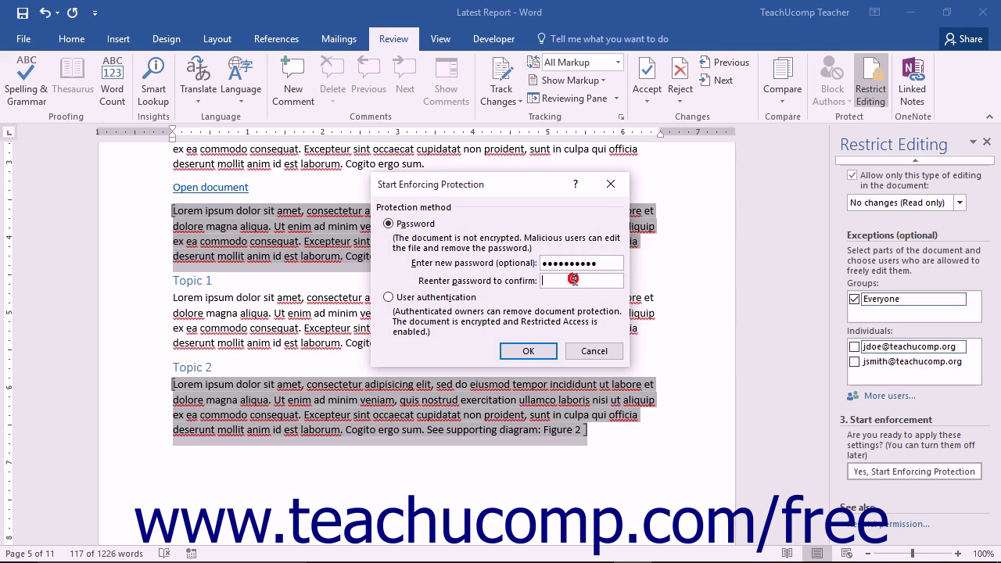
{"action": "key", "text": "ctrl+v"}
{"action": "left_click", "coordinate": [528, 351]}
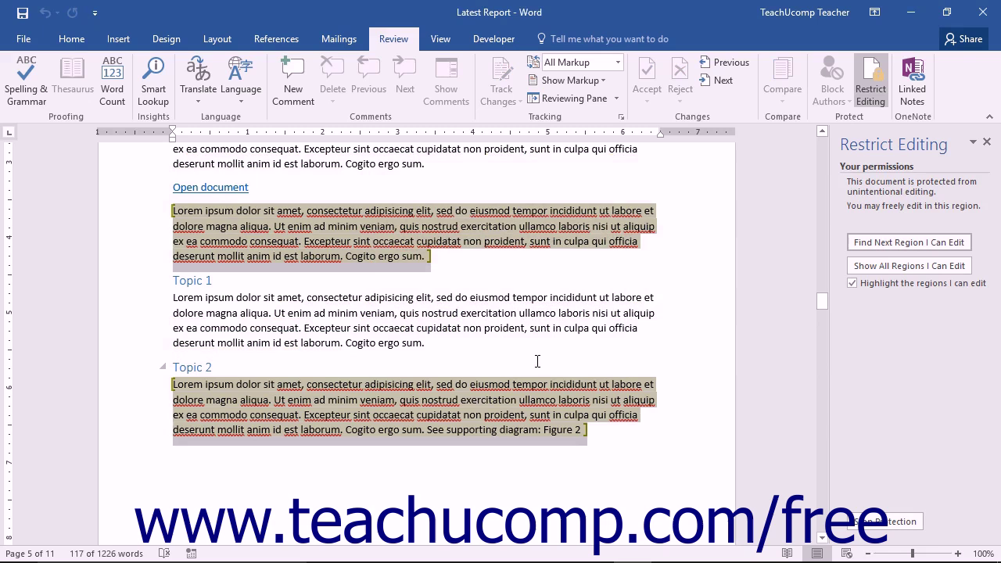
Save the protected report and try selecting text in a read-only paragraph
{"action": "left_click", "coordinate": [21, 17]}
{"action": "scroll", "coordinate": [699, 271], "scroll_direction": "up", "scroll_amount": 3}
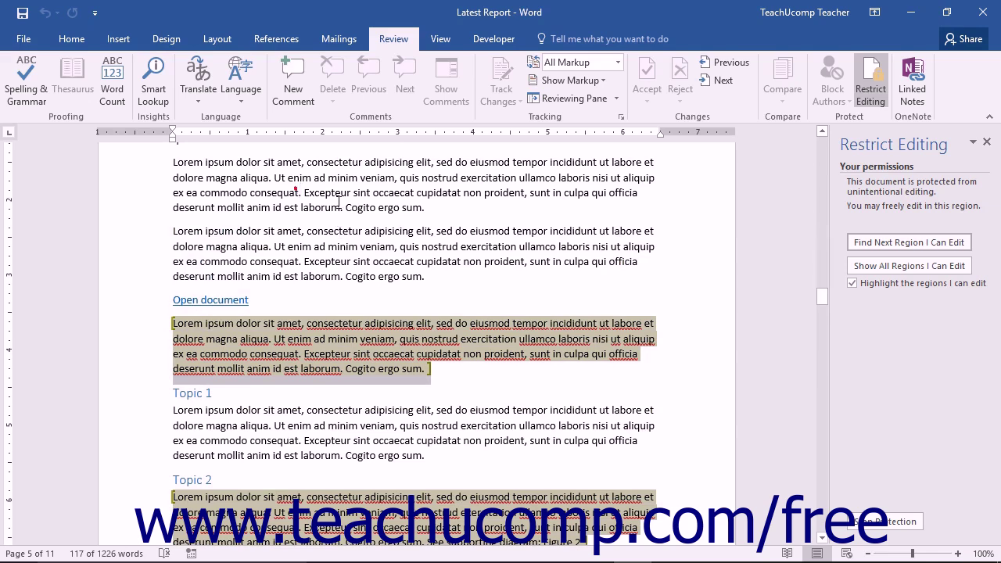
{"action": "left_click_drag", "start_coordinate": [281, 192], "coordinate": [524, 263]}
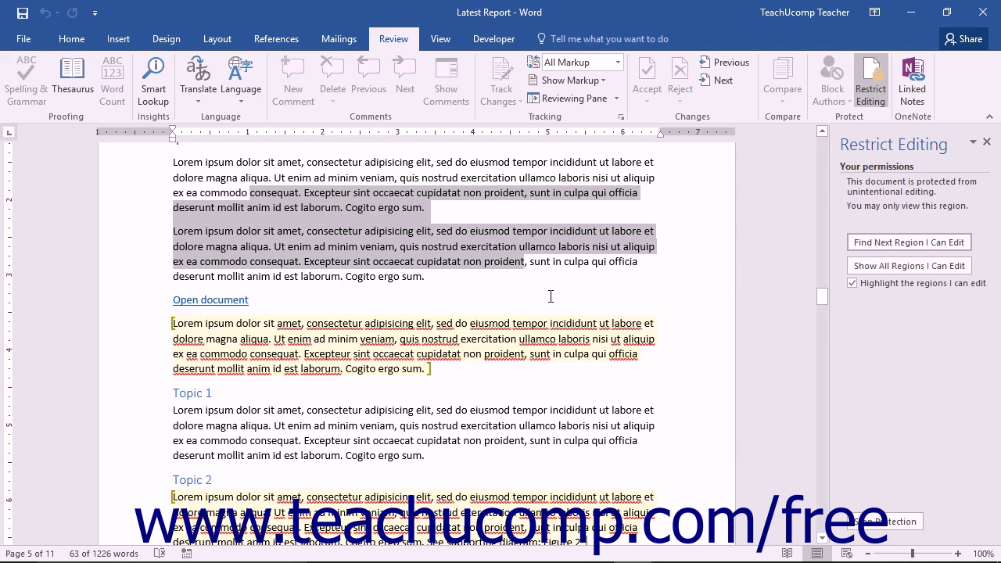
Jump to the editable regions, ending at the Figure 2 paragraph, and toggle their highlighting off and on
{"action": "left_click", "coordinate": [893, 246]}
{"action": "left_click", "coordinate": [893, 246]}
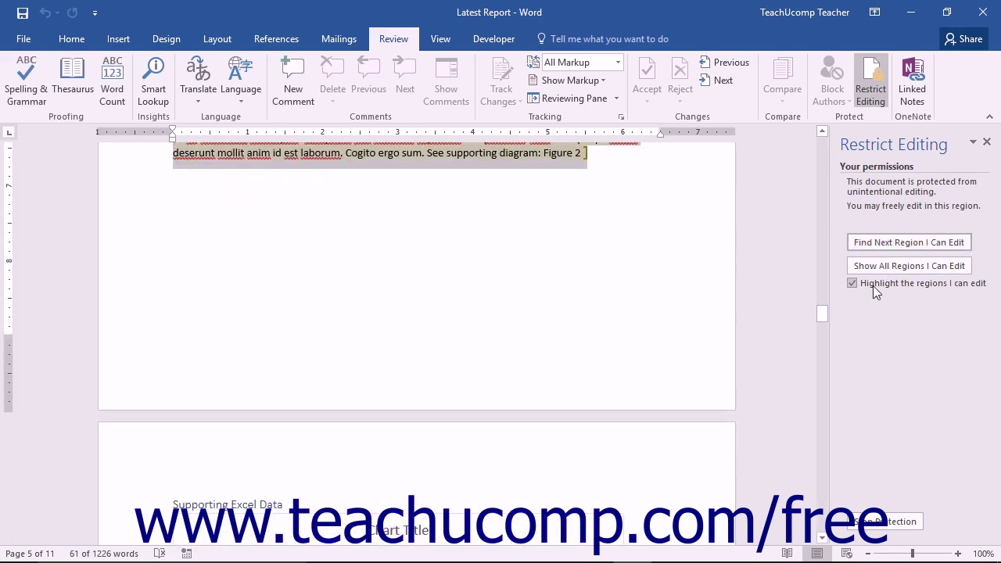
{"action": "scroll", "coordinate": [780, 364], "scroll_direction": "up", "scroll_amount": 4}
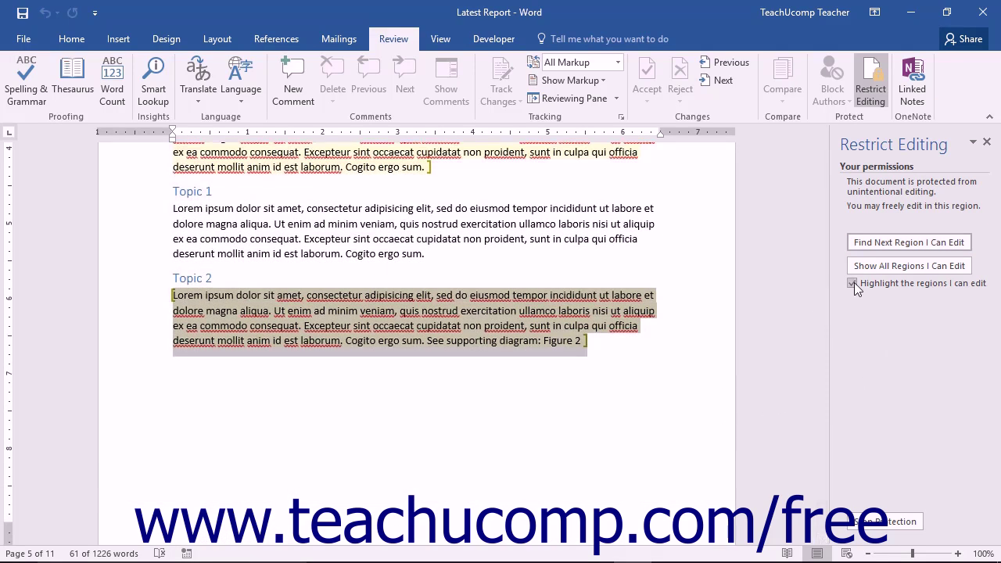
{"action": "left_click", "coordinate": [853, 283]}
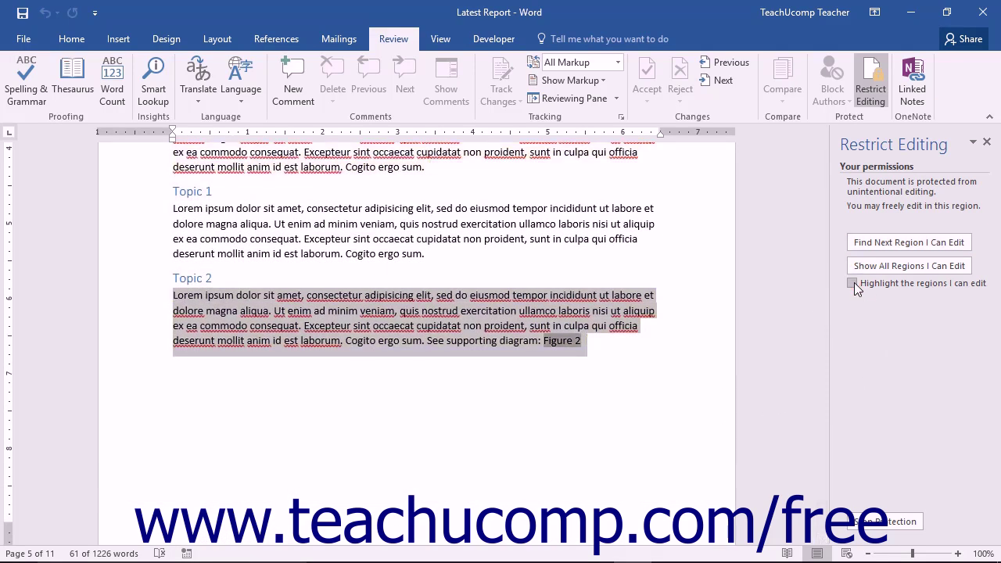
{"action": "left_click", "coordinate": [853, 283]}
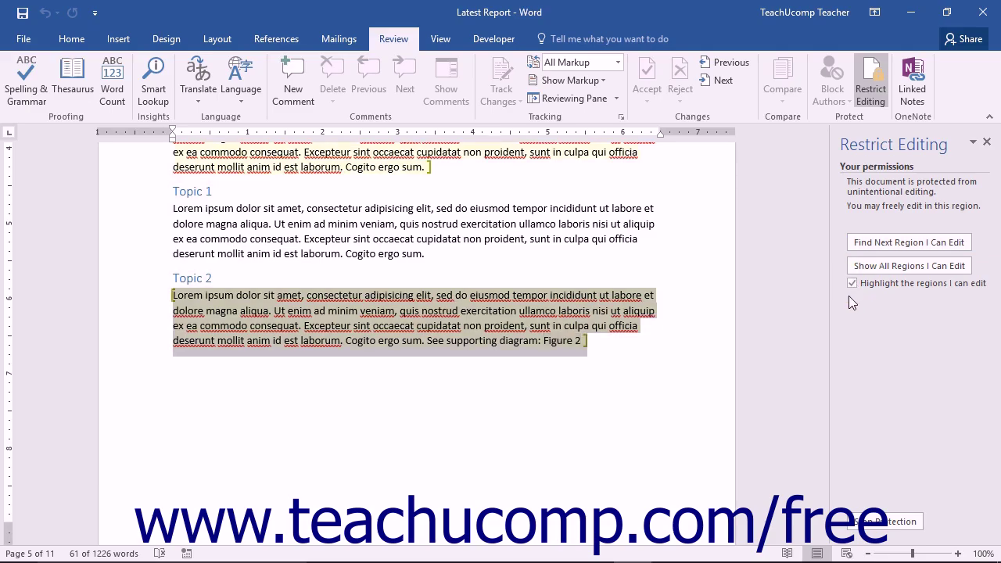